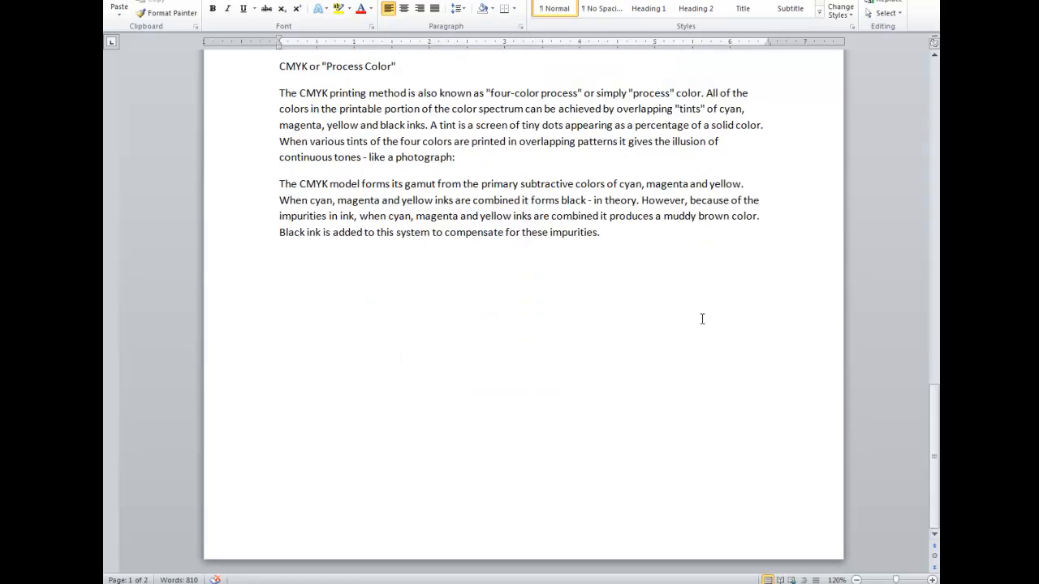
- Make the "Color Models" title bold and underlined, enlarge it to 24 pt, and center it
scroll(702, 319, "up", 10)
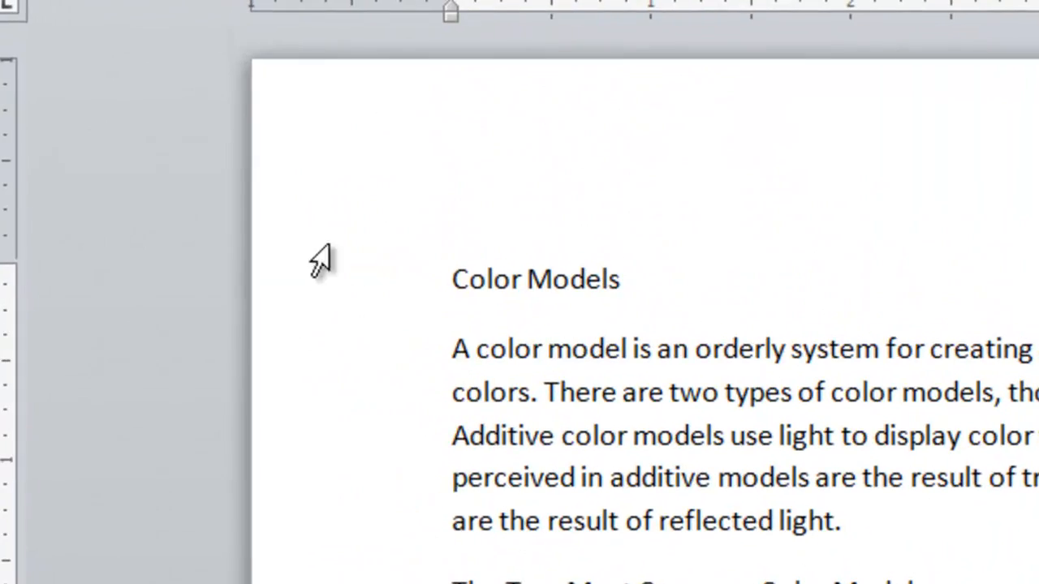
left_click(343, 276)
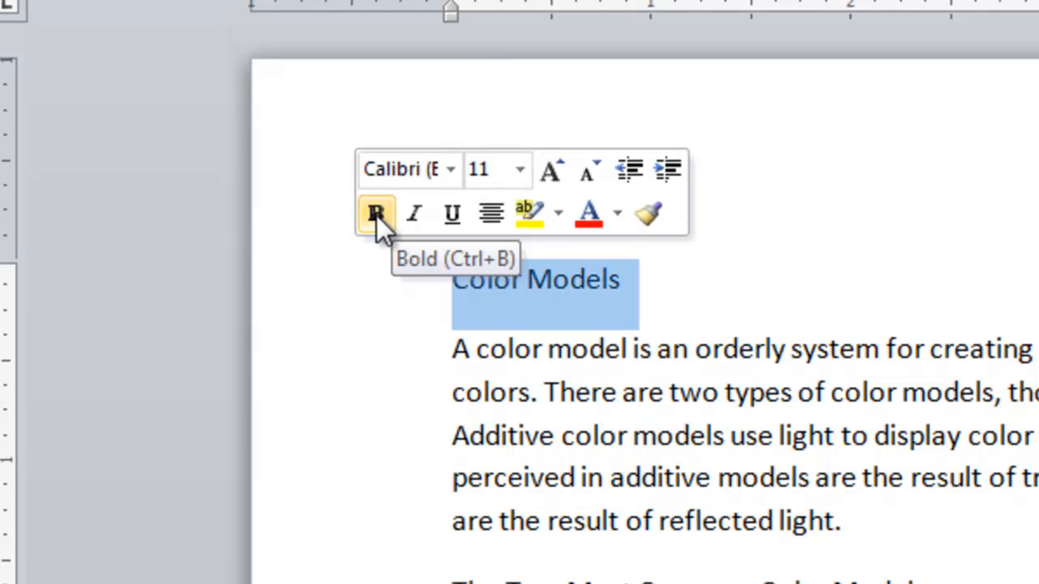
left_click(377, 214)
left_click(461, 216)
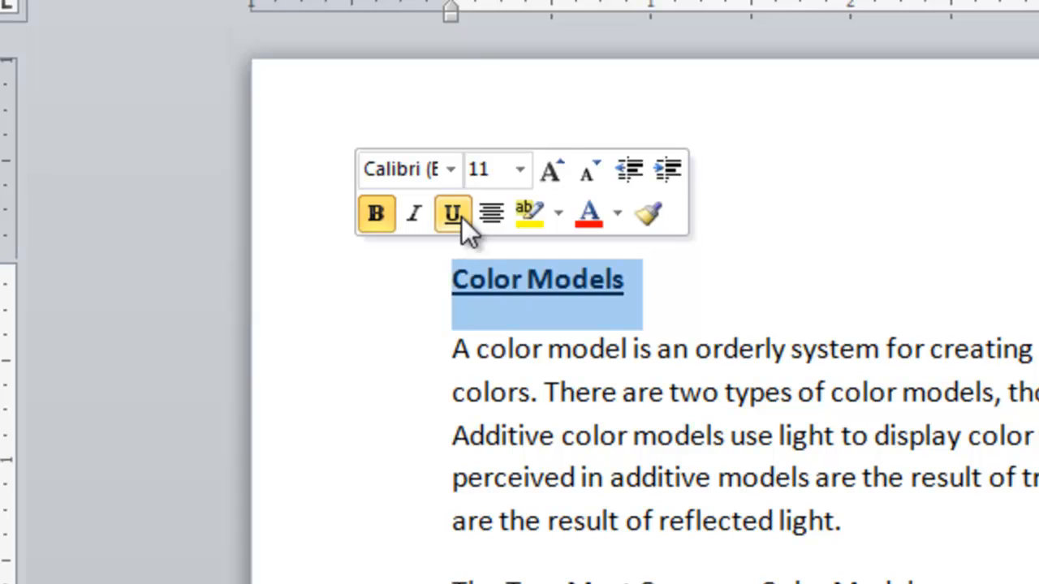
left_click(566, 173)
left_click(566, 173)
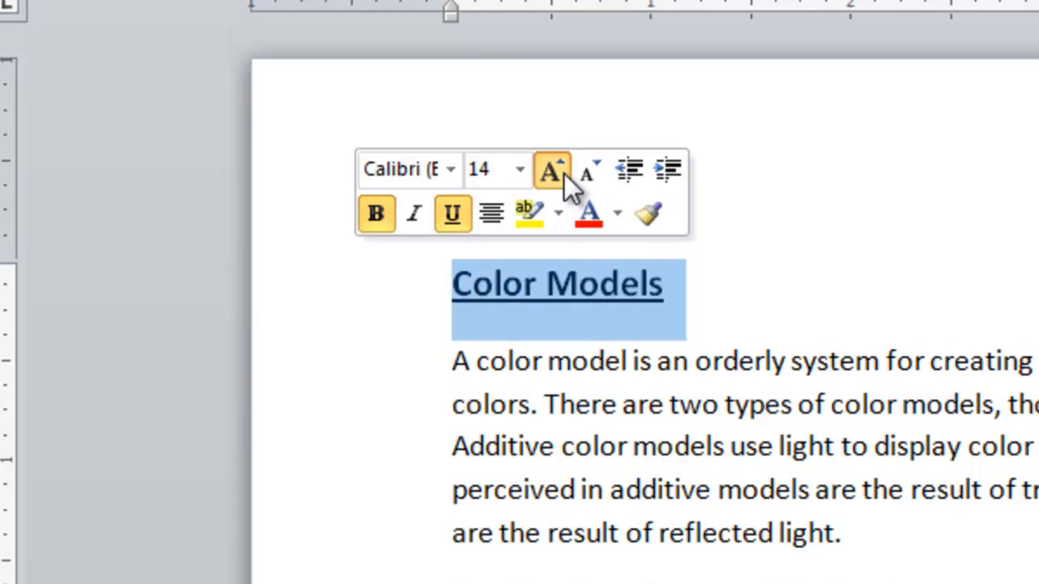
left_click(566, 173)
left_click(566, 172)
left_click(565, 173)
left_click(566, 173)
left_click(566, 173)
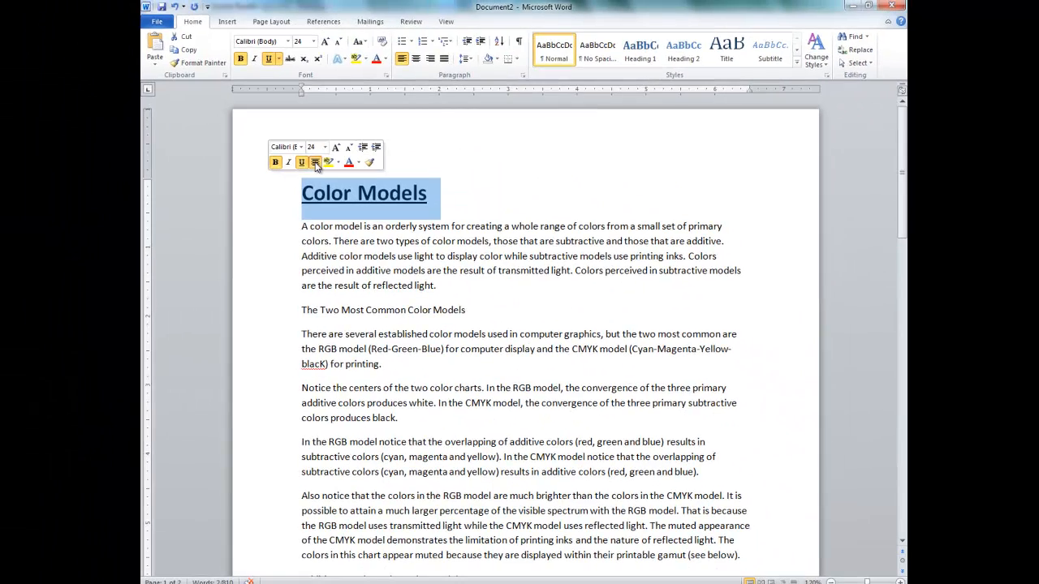
left_click(316, 162)
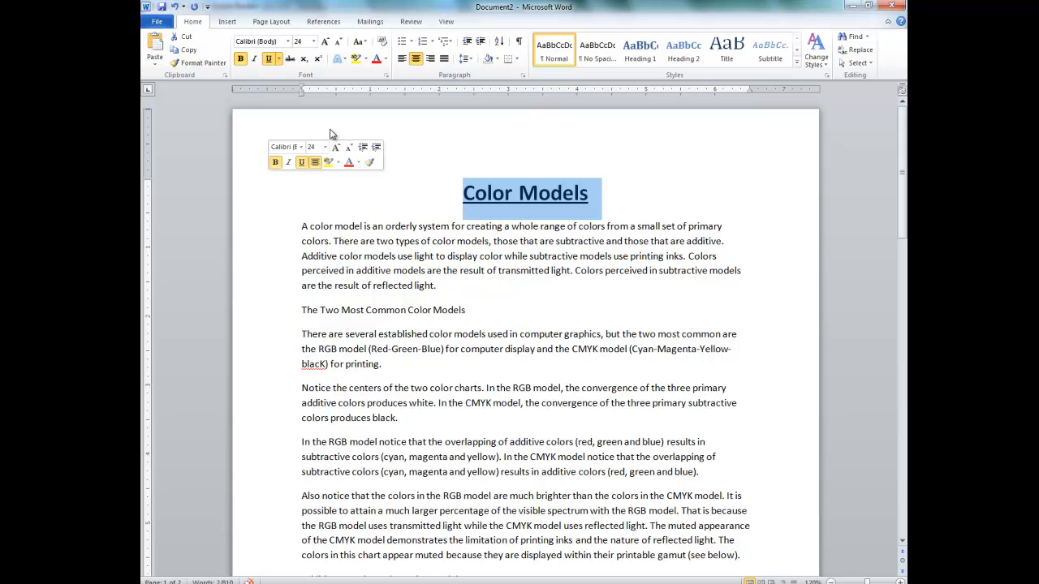
- Undo all the manual formatting on the "Color Models" title
left_click(174, 7)
left_click(175, 7)
left_click(174, 7)
left_click(174, 7)
left_click(174, 8)
left_click(174, 7)
left_click(174, 7)
left_click(175, 7)
left_click(175, 7)
left_click(175, 7)
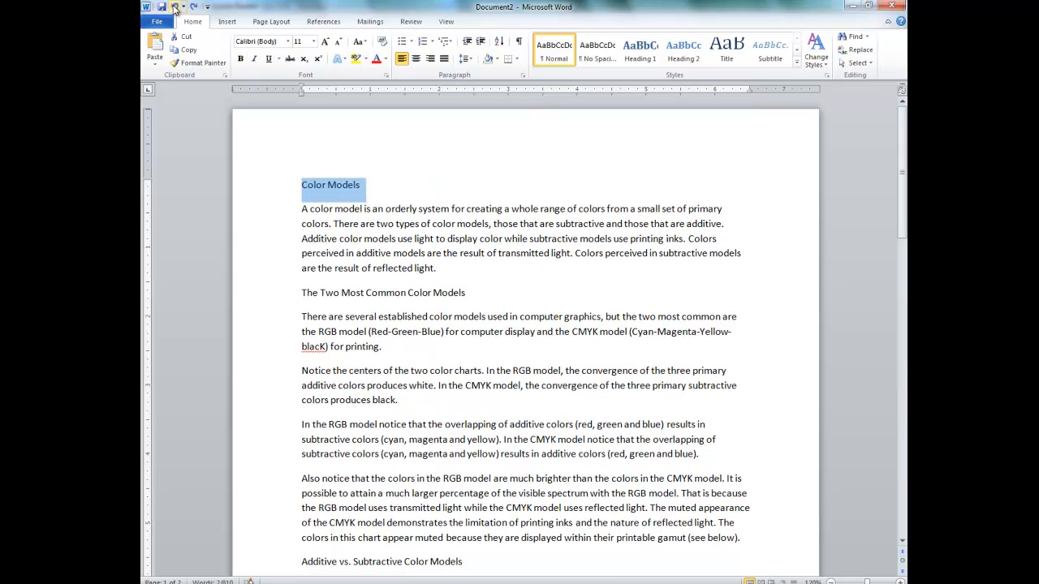
- Apply the Title style to the "Color Models" line at the start of the document
left_click(631, 251)
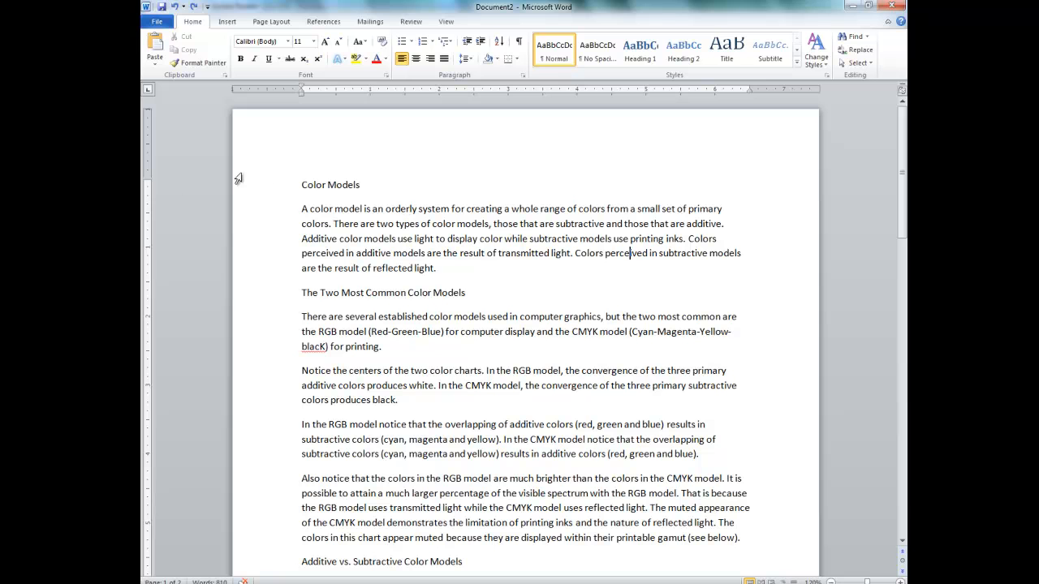
left_click(289, 188)
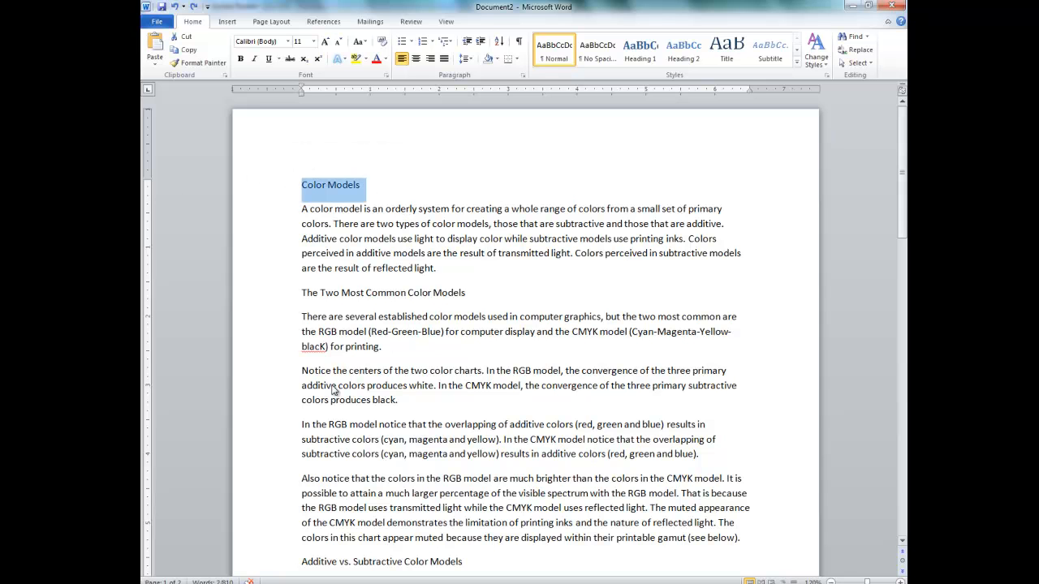
left_click(304, 186)
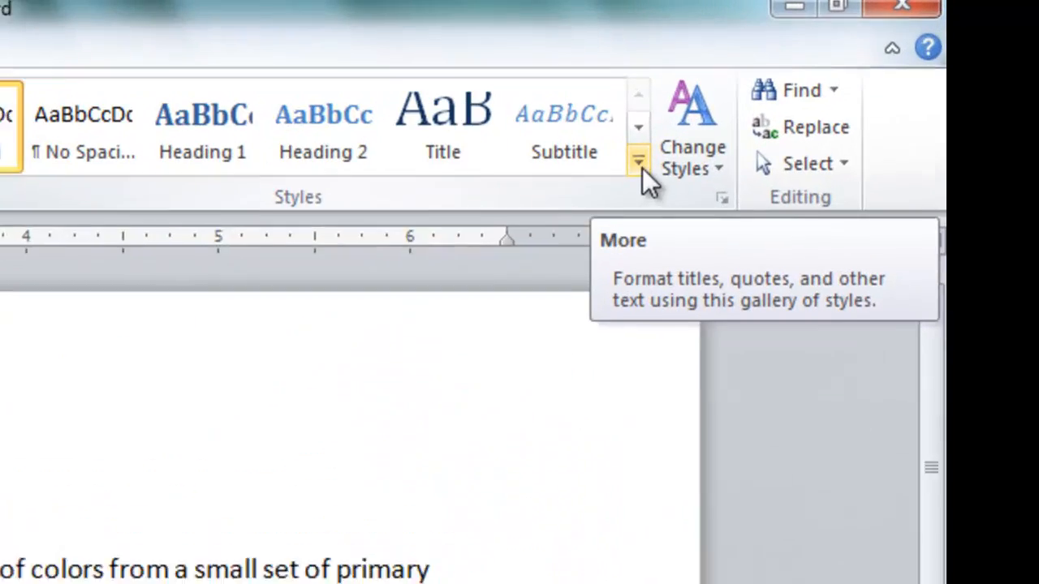
left_click(628, 170)
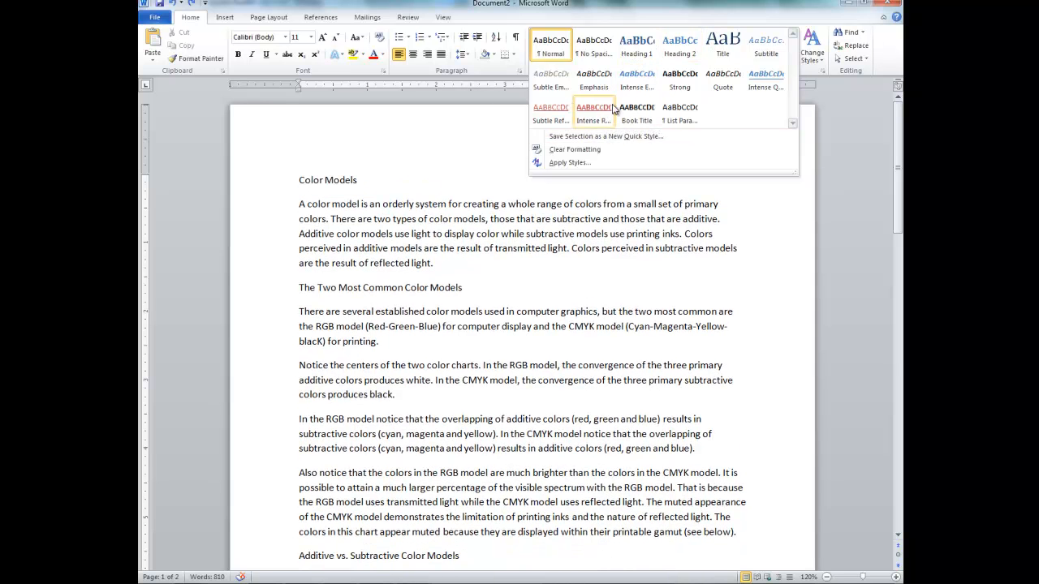
left_click(733, 54)
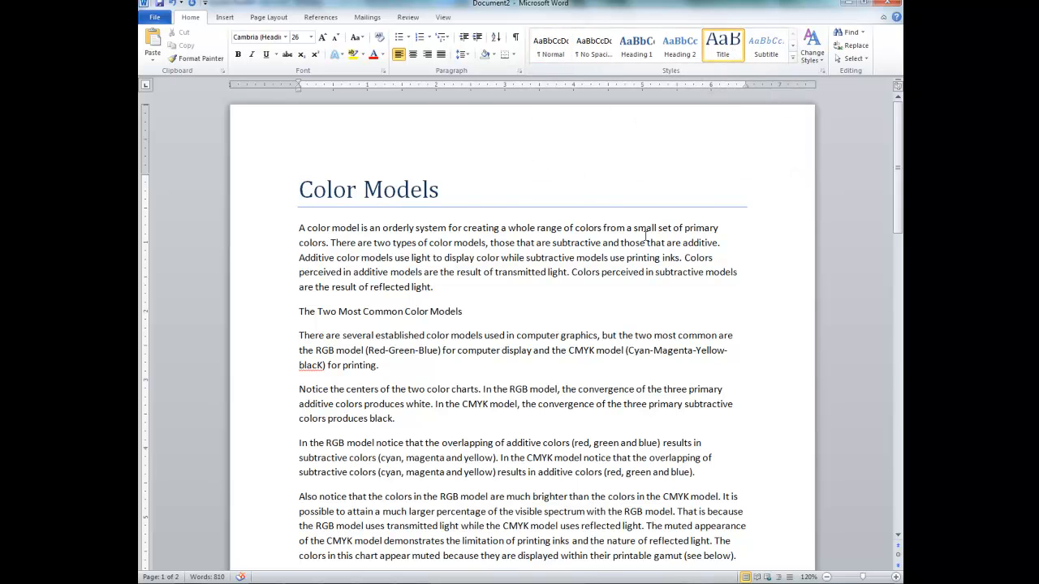
- Apply the Heading 1 style to "The Two Most Common Color Models" and "Additive vs. Subtractive Color Models"
scroll(642, 238, "down", 1)
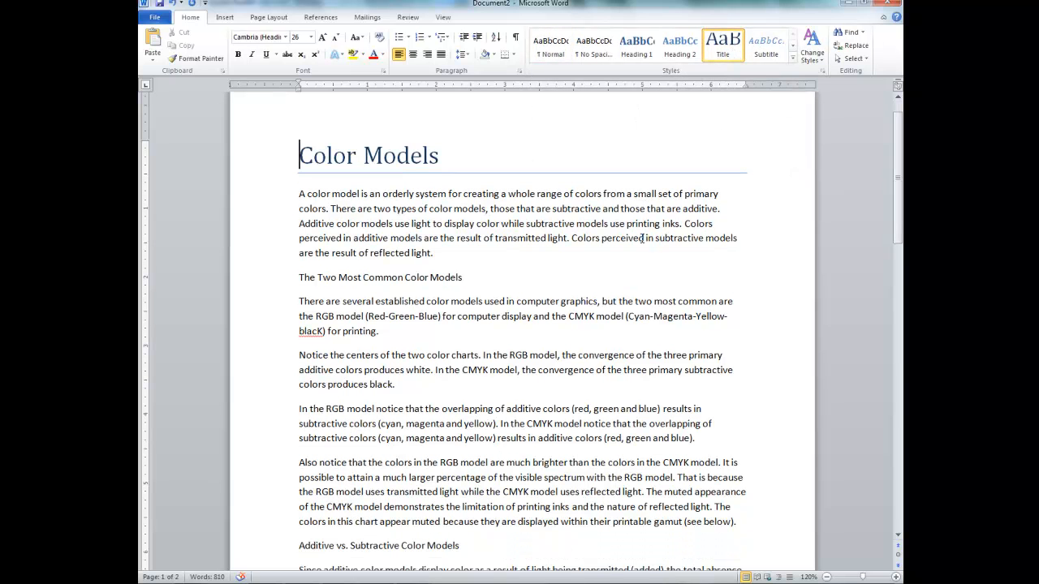
left_click(267, 282)
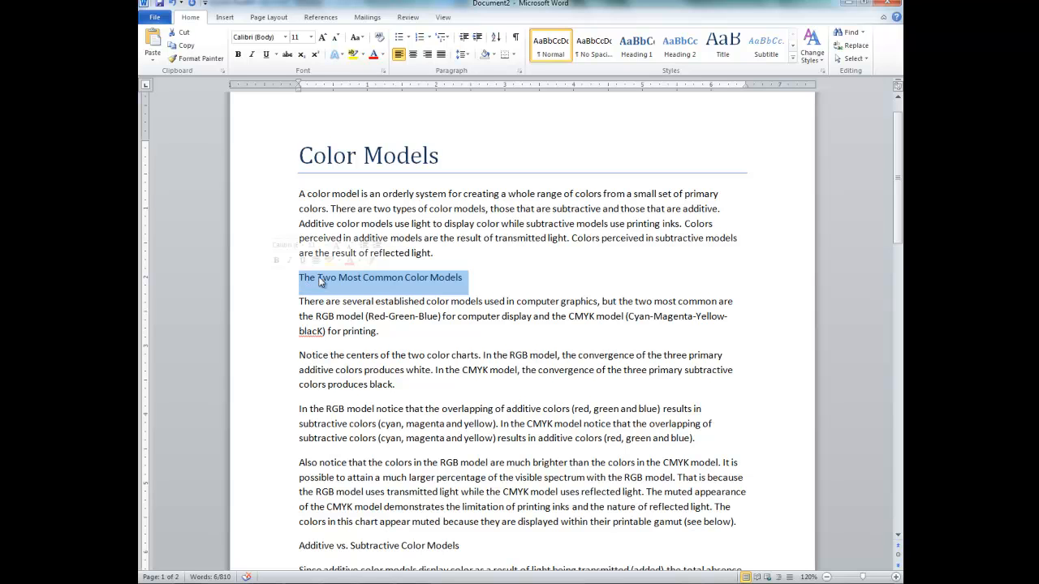
left_click(636, 45)
scroll(557, 362, "down", 5)
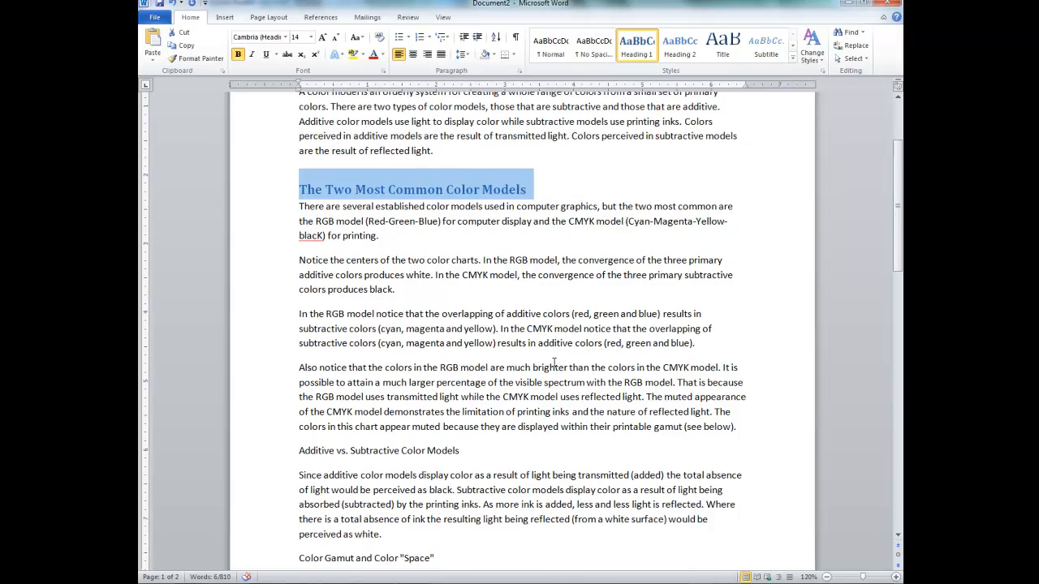
left_click(261, 350)
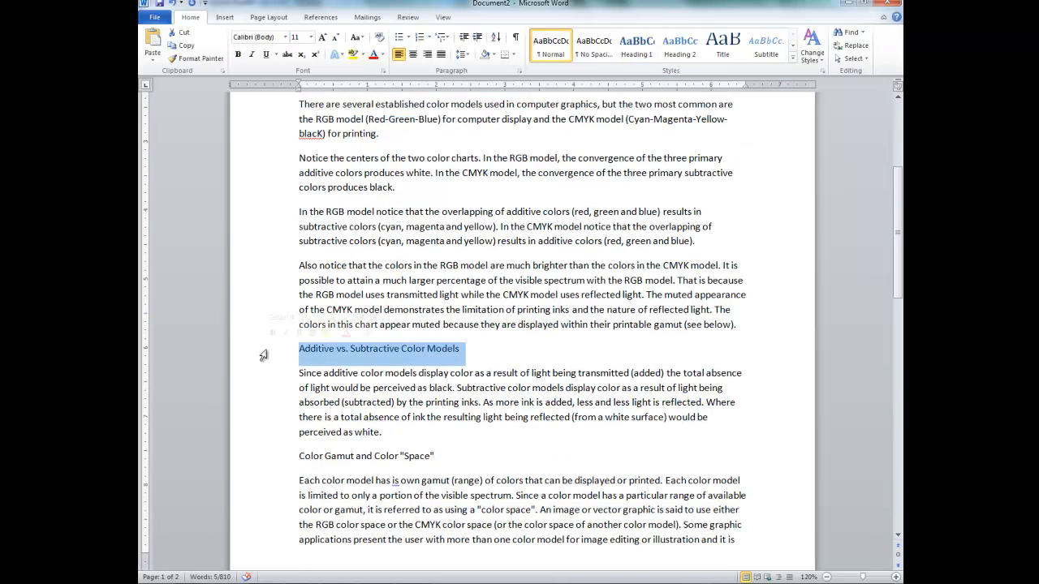
left_click(636, 45)
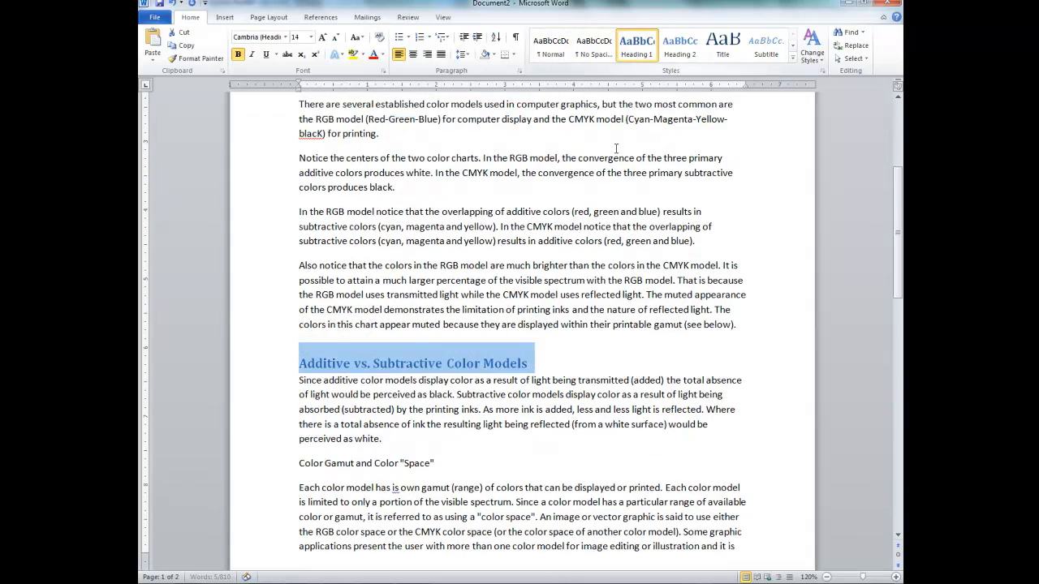
- Apply the Heading 2 style to the "Color Gamut and Color "Space"" line
scroll(591, 241, "down", 3)
scroll(589, 241, "down", 2)
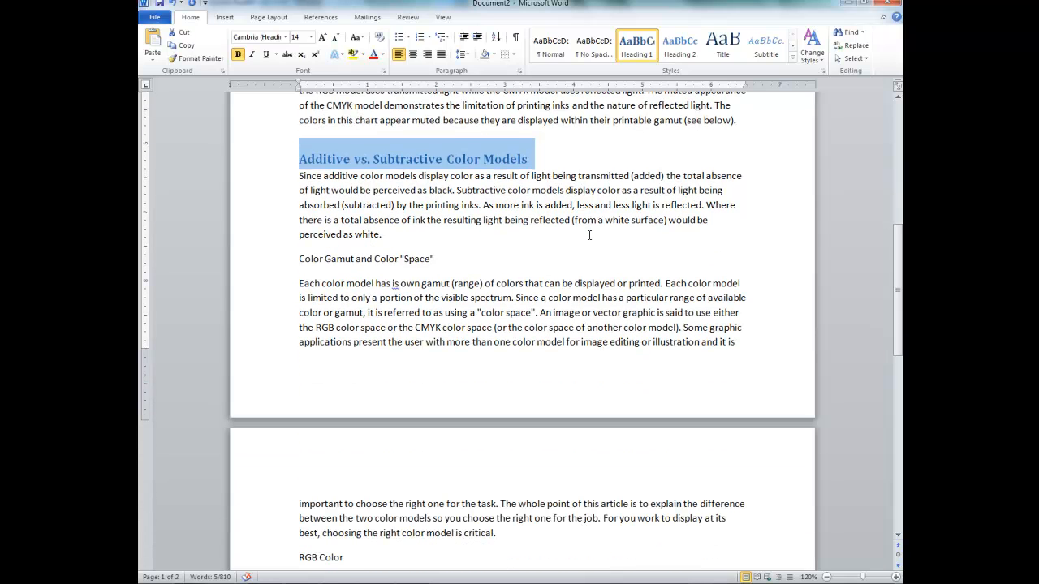
left_click(262, 259)
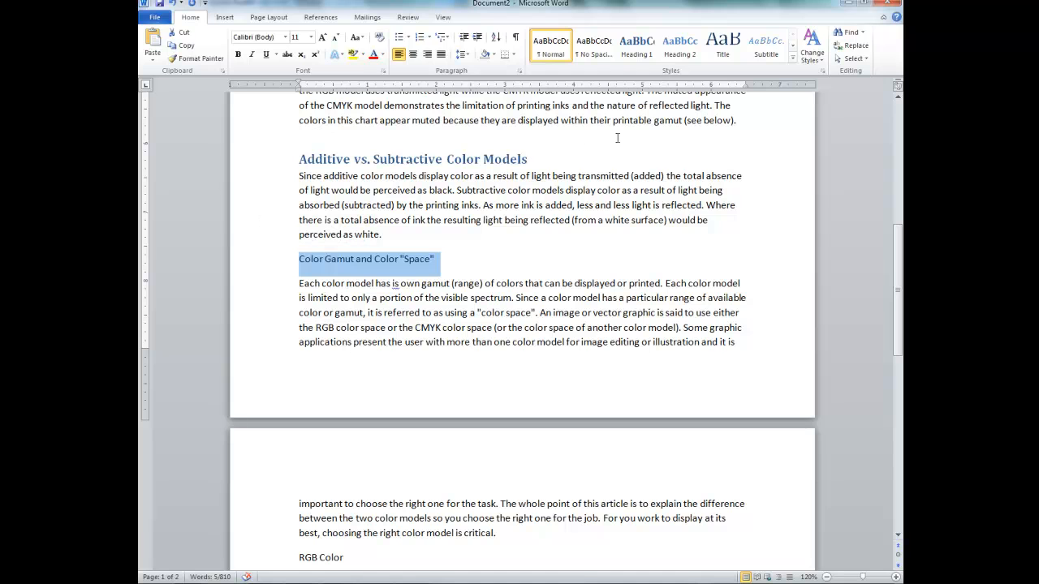
left_click(683, 58)
- Apply the Heading 2 style to the "RGB Color" line on the second page
scroll(551, 235, "down", 7)
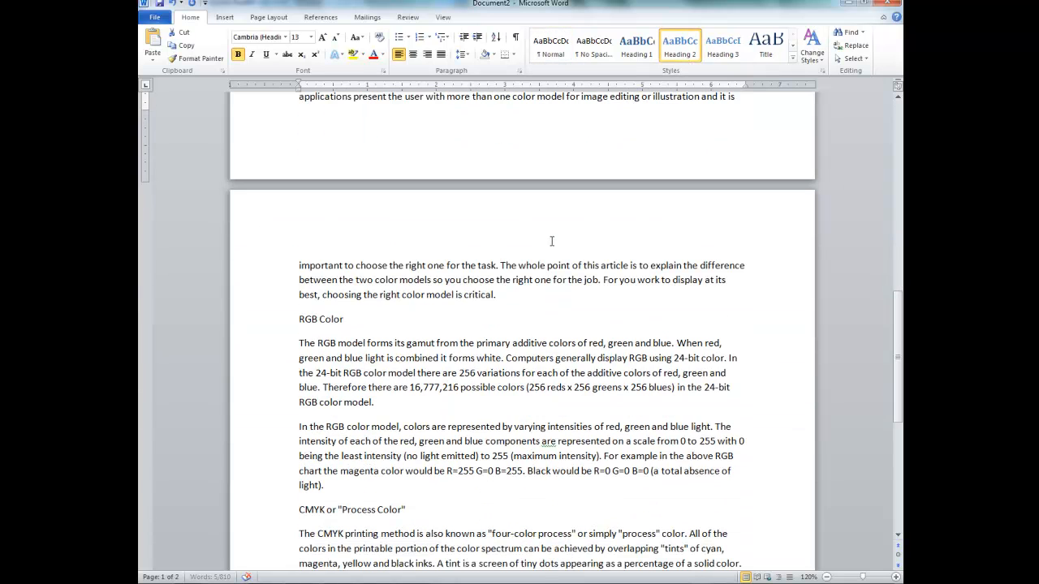
left_click(283, 331)
left_click_drag(676, 97, 696, 98)
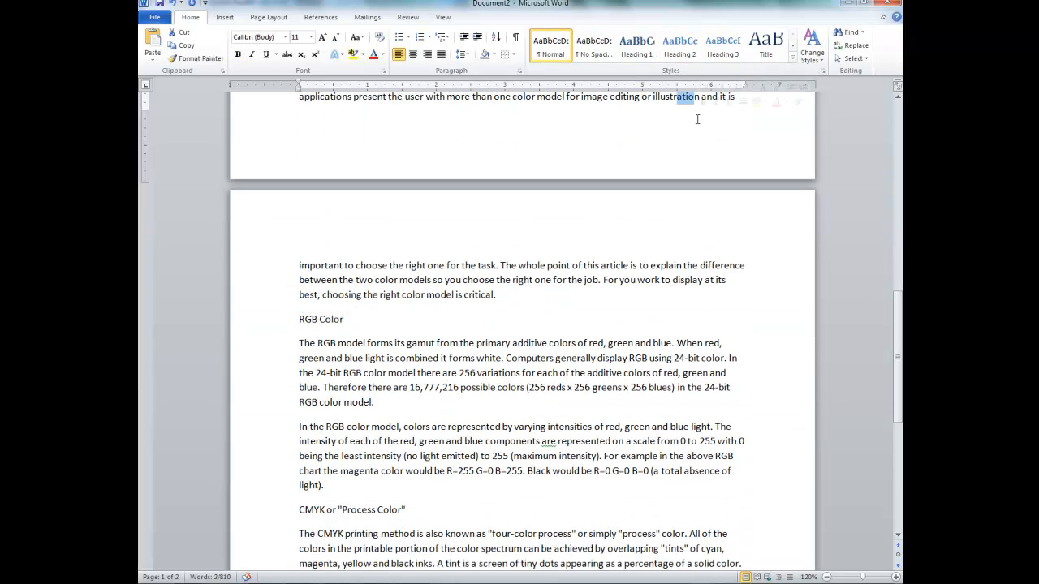
left_click(262, 319)
left_click(680, 49)
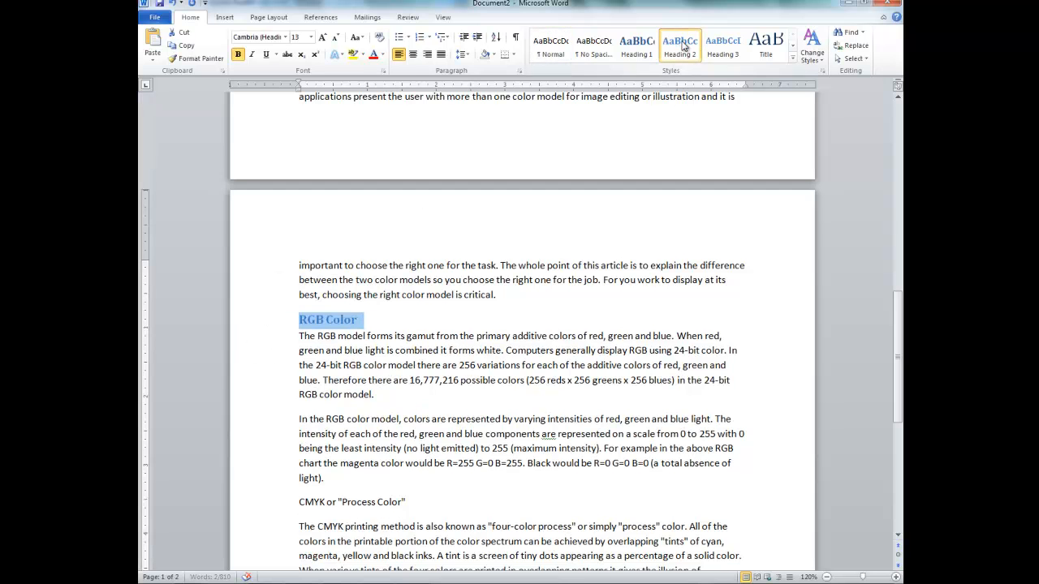
- Apply the Heading 2 style to the "CMYK or "Process Color"" line
scroll(482, 370, "down", 2)
scroll(482, 370, "down", 3)
left_click(279, 369)
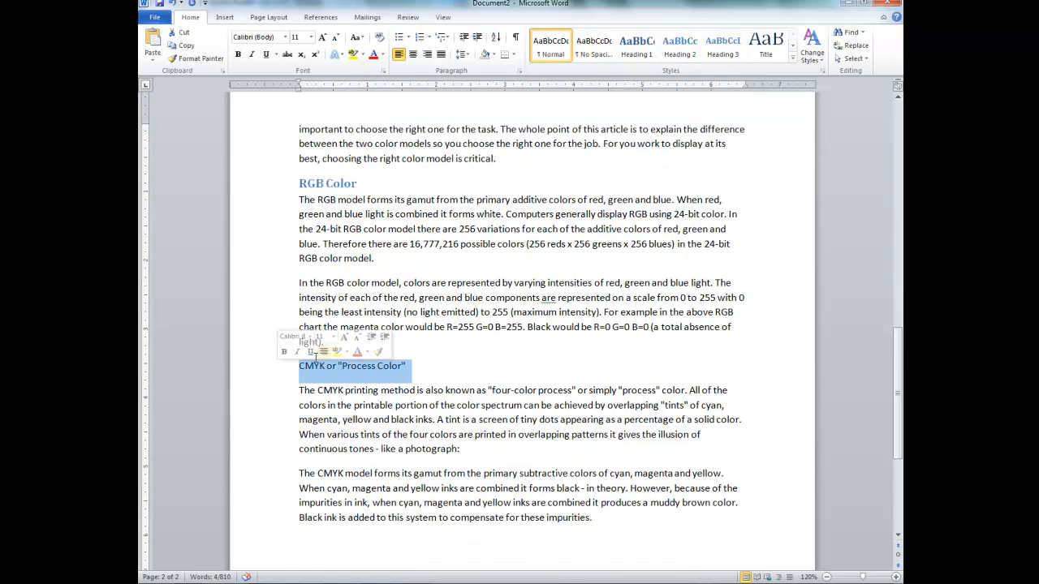
left_click(680, 49)
scroll(699, 479, "up", 20)
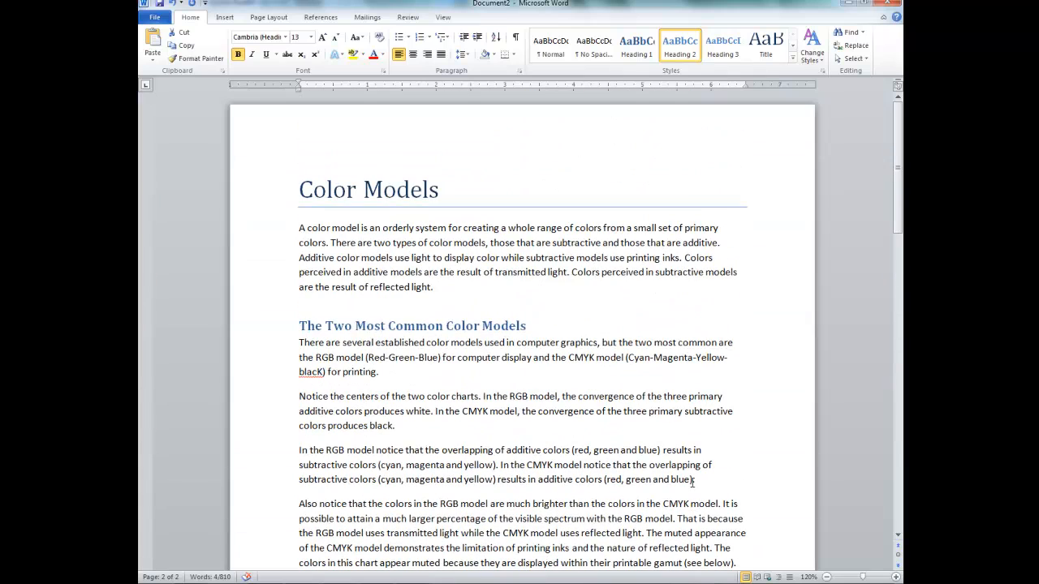
- Switch the document's style set to Fancy and look over the restyled title and headings
left_click(791, 329)
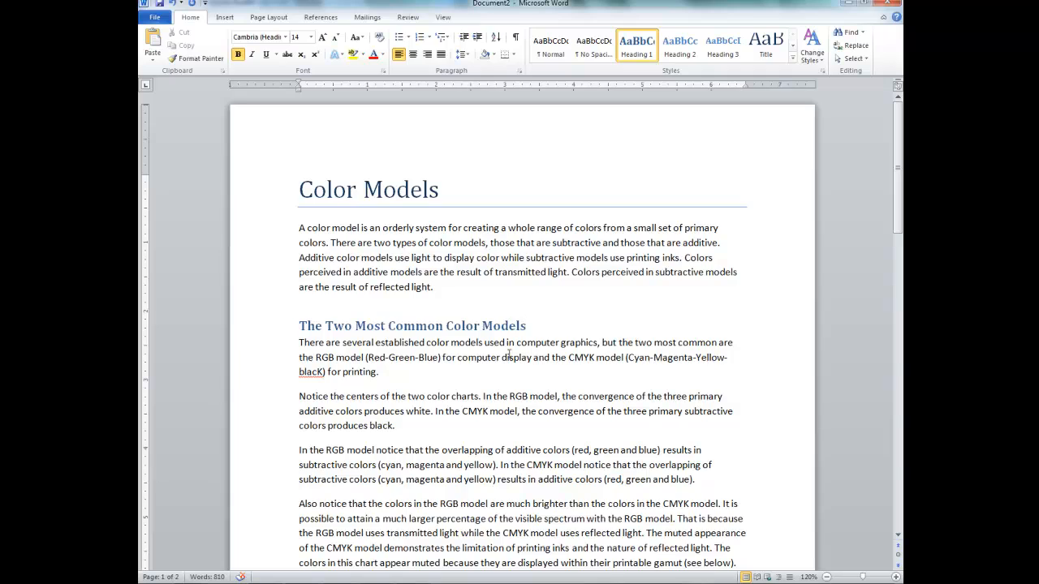
scroll(537, 362, "down", 5)
scroll(536, 366, "up", 5)
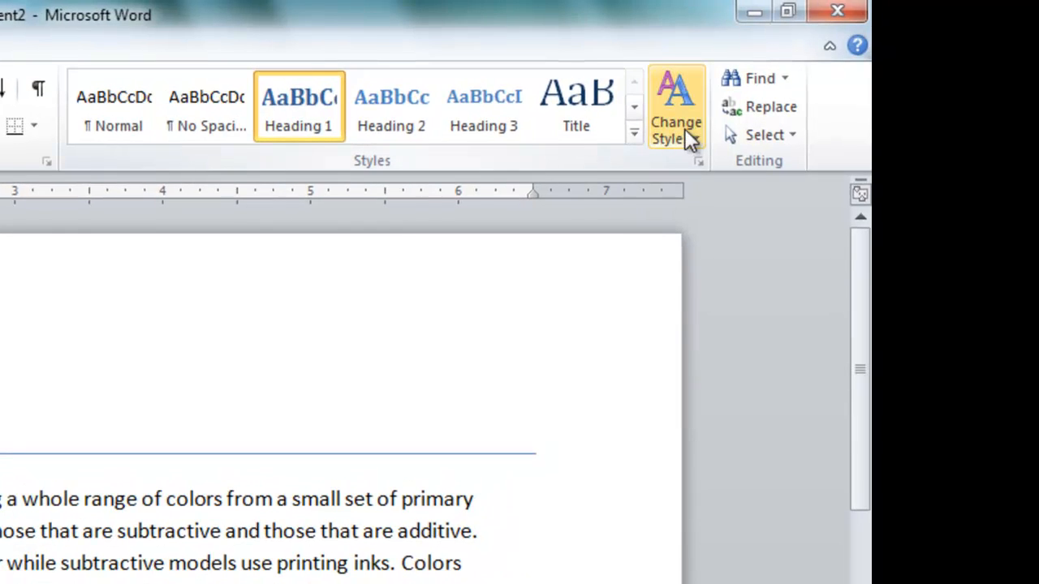
left_click(686, 129)
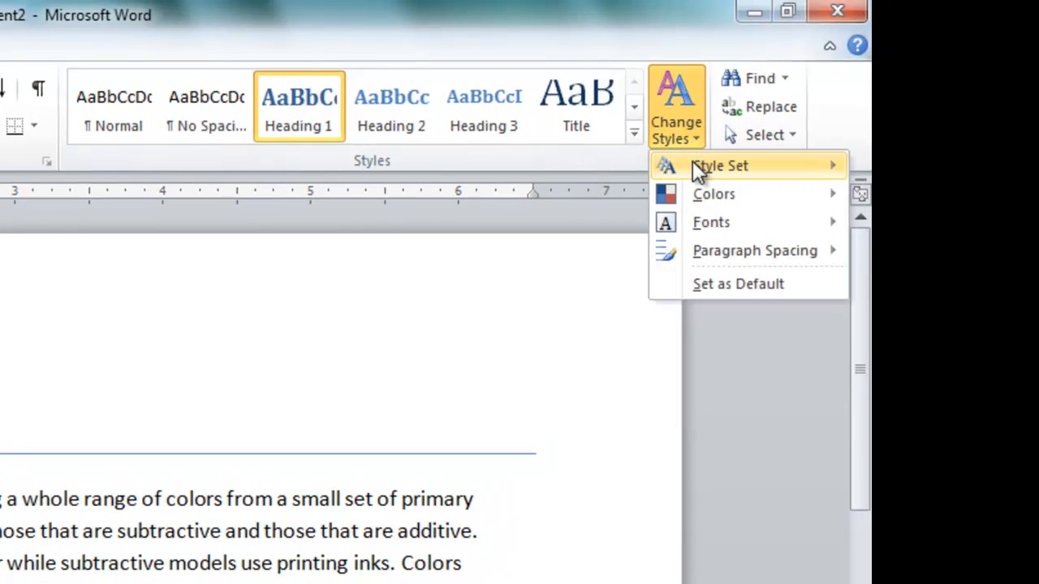
mouse_move(694, 174)
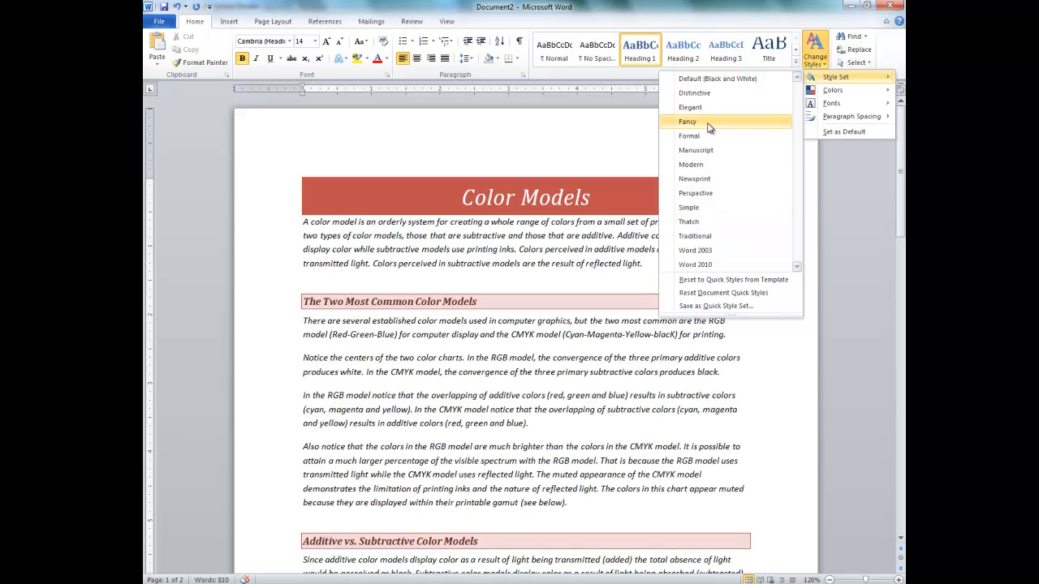
left_click(708, 122)
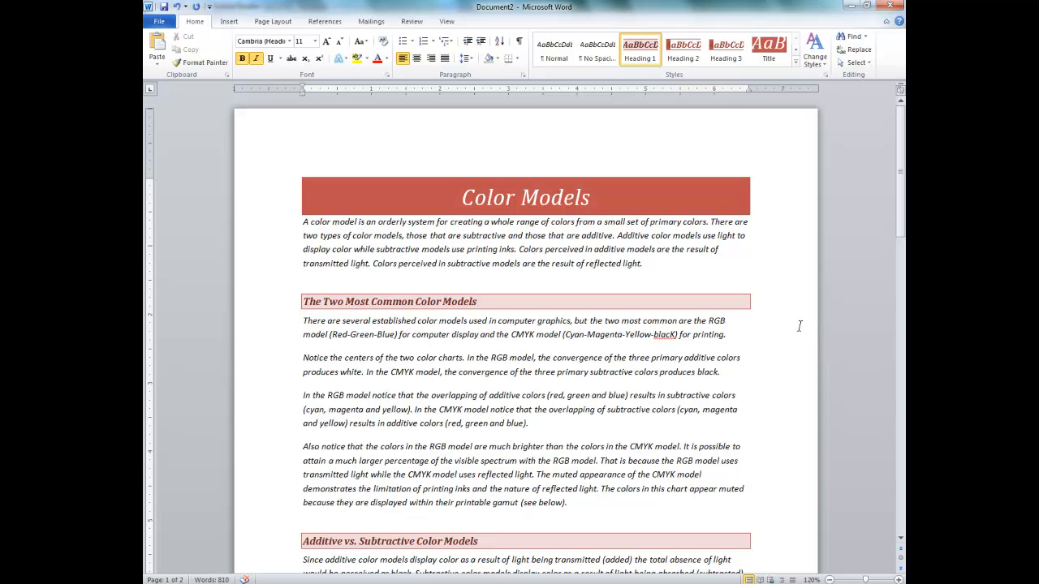
scroll(777, 232, "down", 20)
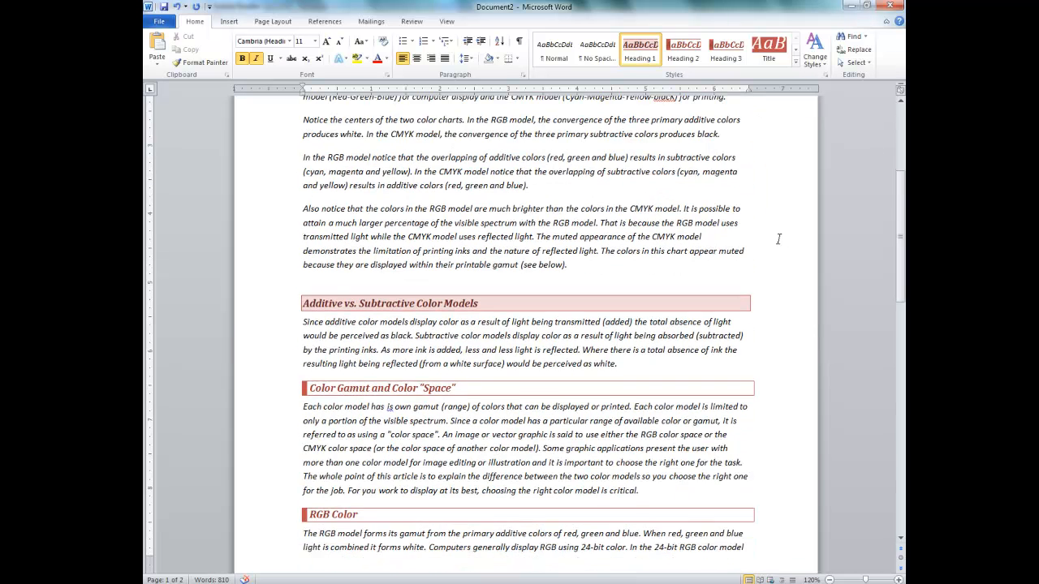
scroll(780, 243, "up", 20)
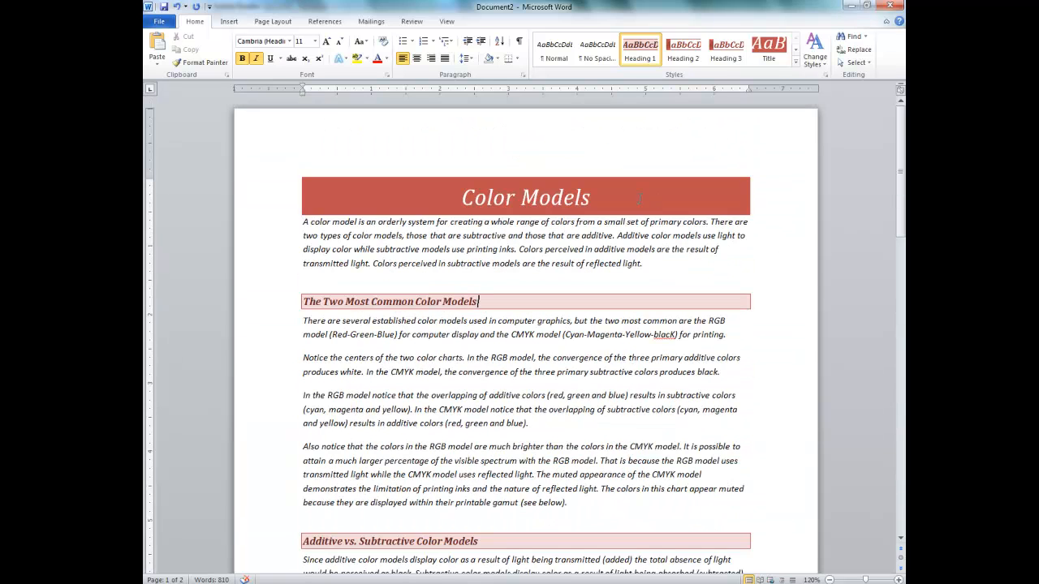
- Browse the built-in theme color sets for the document's styles through to the end of the list
left_click(819, 64)
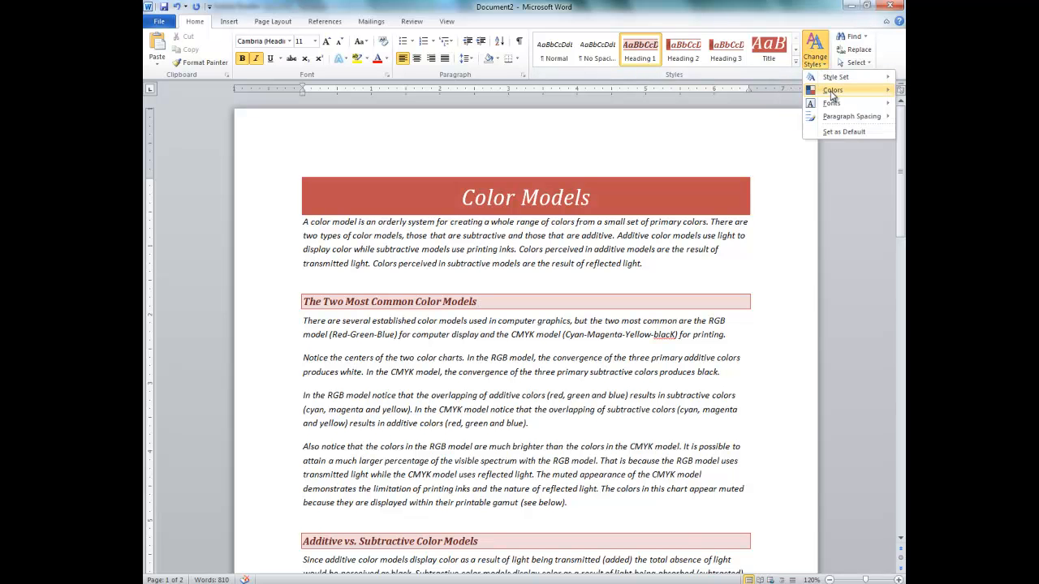
mouse_move(845, 91)
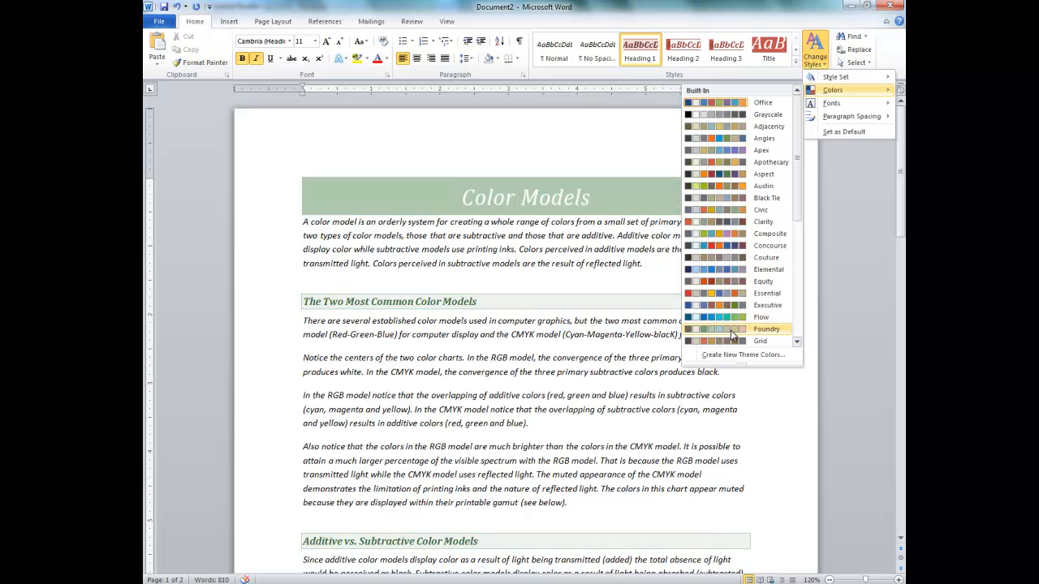
left_click(797, 343)
left_click(797, 343)
left_click(797, 343)
left_click(797, 343)
left_click(798, 345)
left_click(798, 344)
left_click(798, 344)
left_click(798, 344)
left_click(797, 345)
left_click(798, 344)
left_click(798, 344)
left_click(798, 344)
left_click(798, 344)
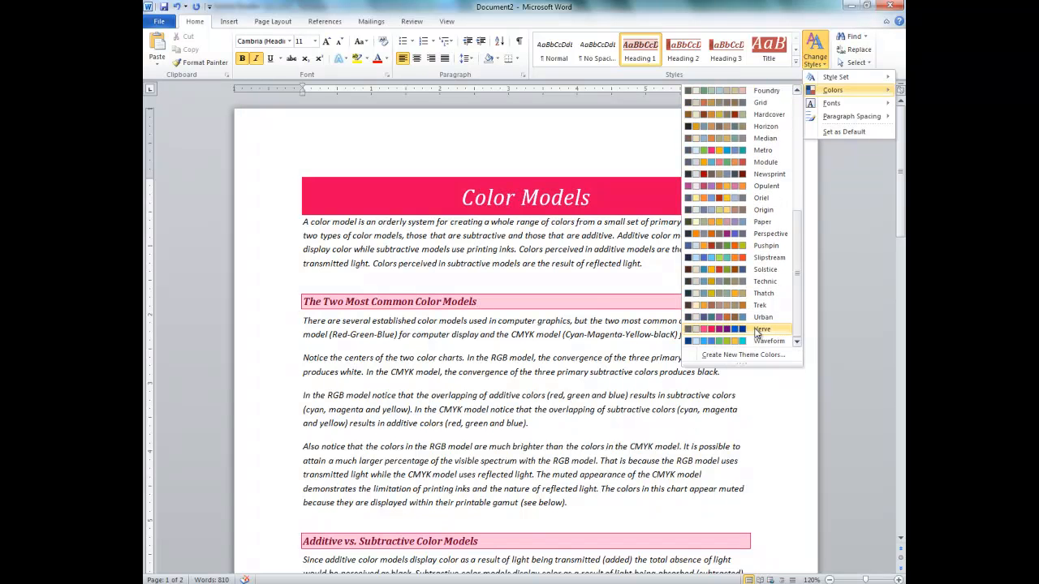